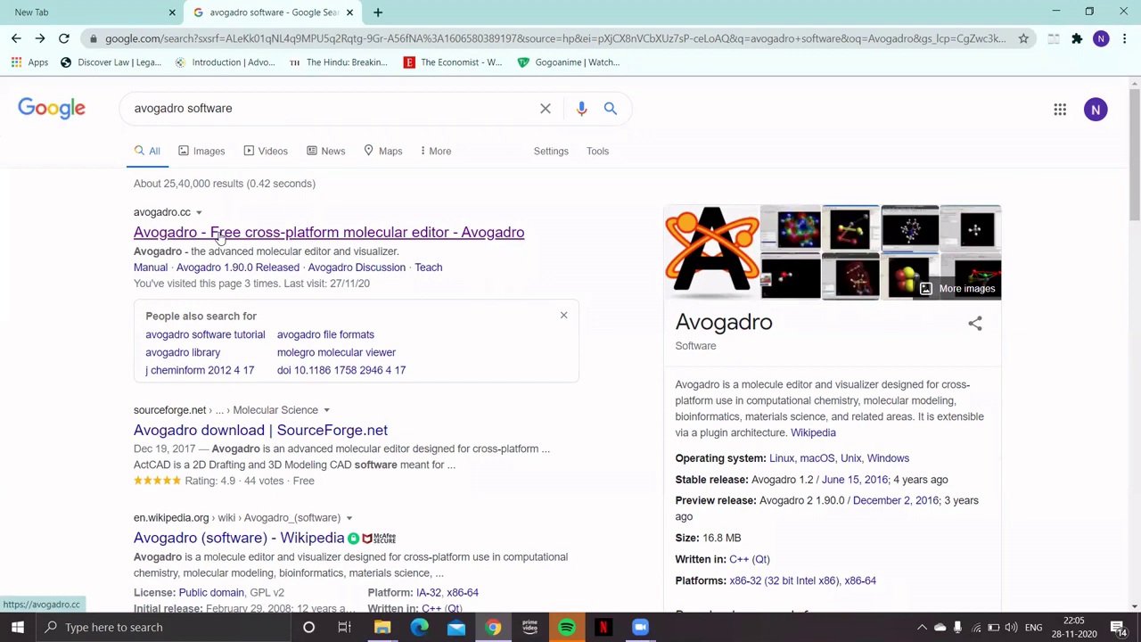
Download the Avogadro 1.2.0n installer from the official avogadro.cc site
left_click(221, 233)
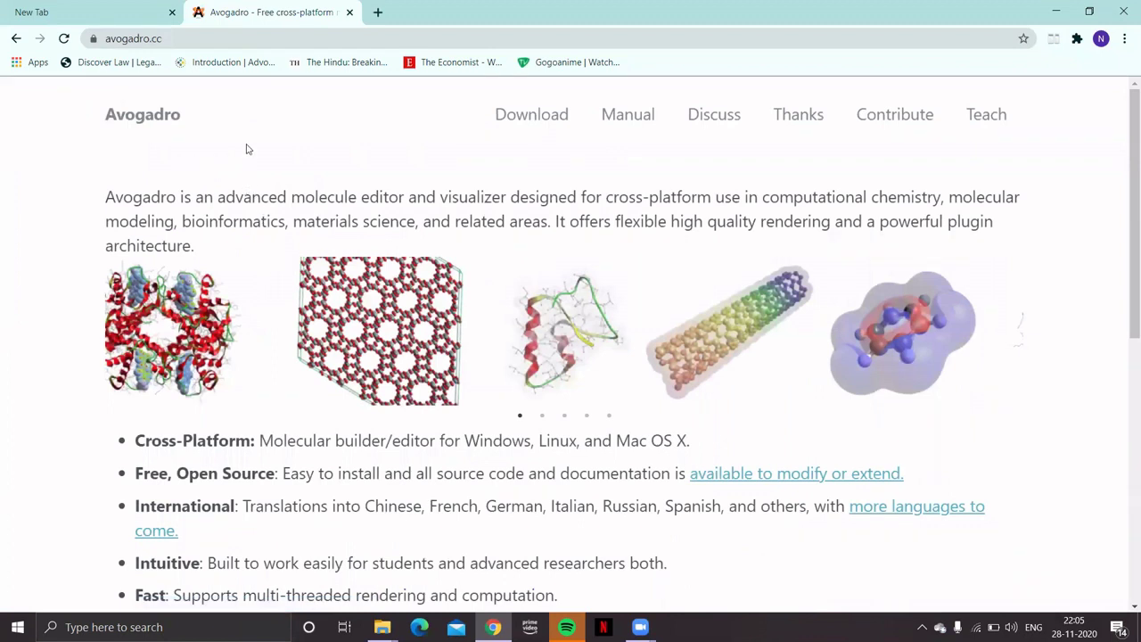
left_click(537, 118)
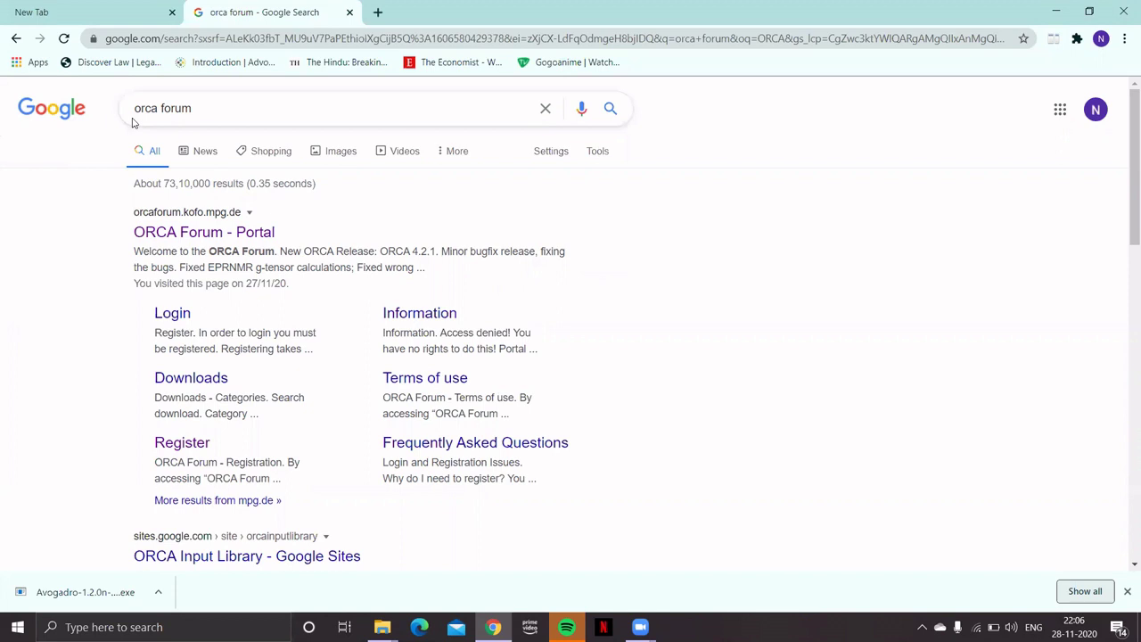
Go from the ORCA Forum portal to the 'Register now!' terms page and scroll to the agree buttons
left_click(187, 234)
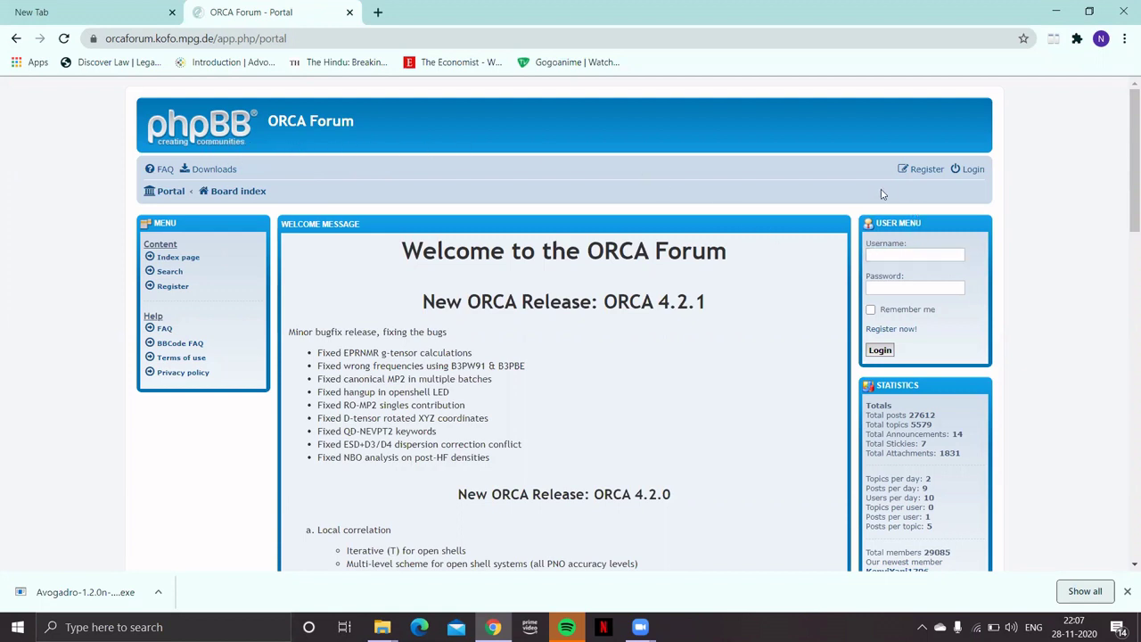
left_click(914, 254)
left_click(888, 331)
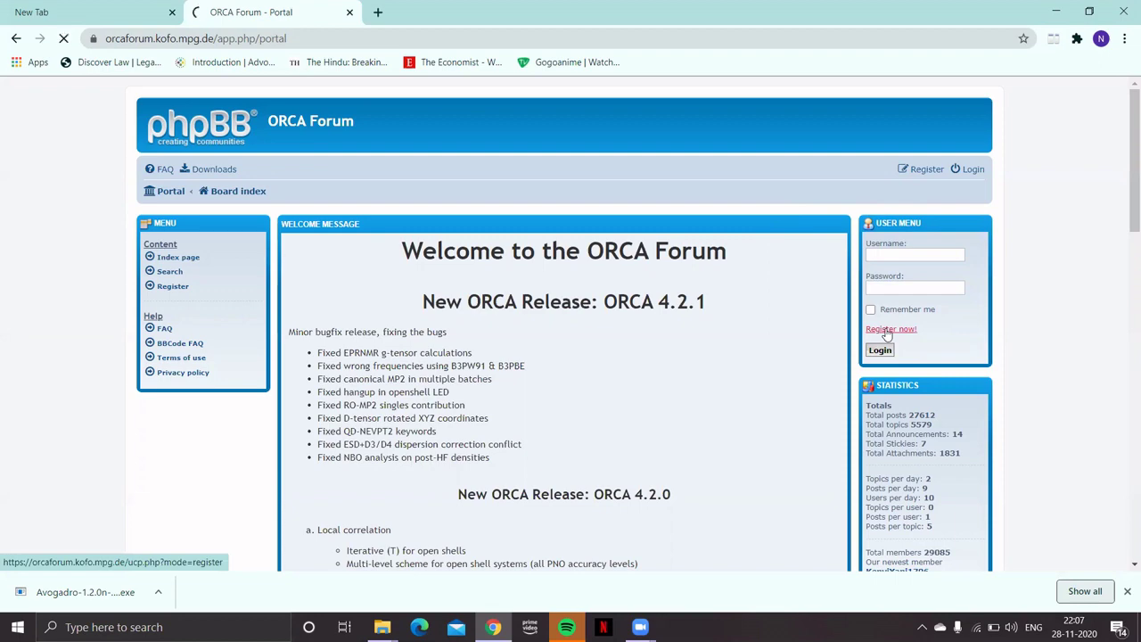
scroll(675, 285, "down", 3)
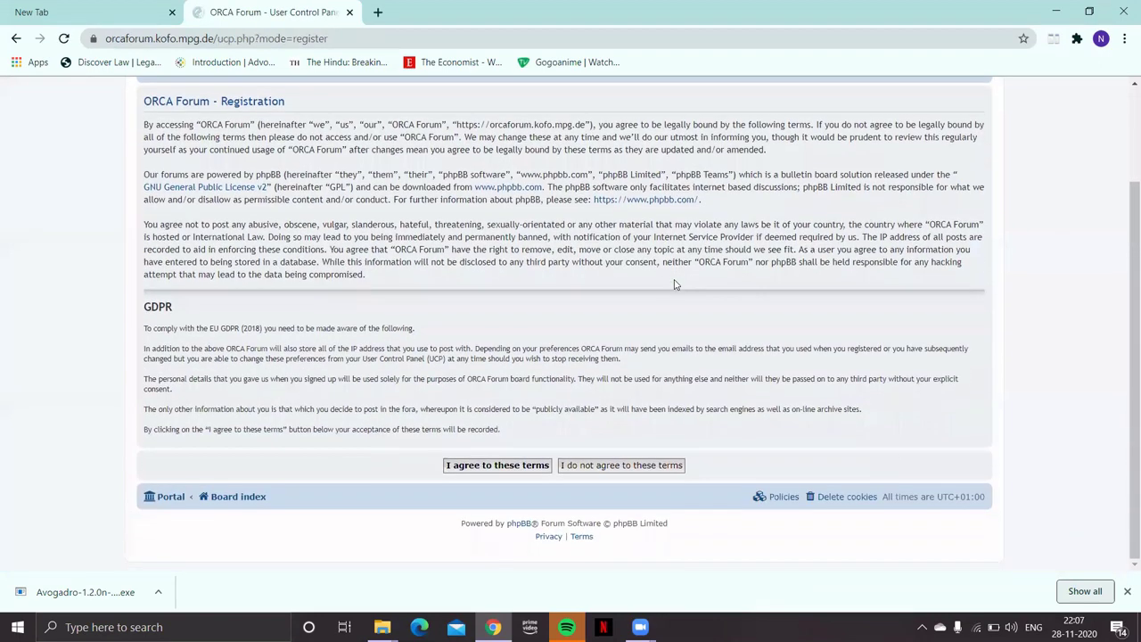
Agree to the ORCA Forum registration terms and look over the registration form
left_click(496, 466)
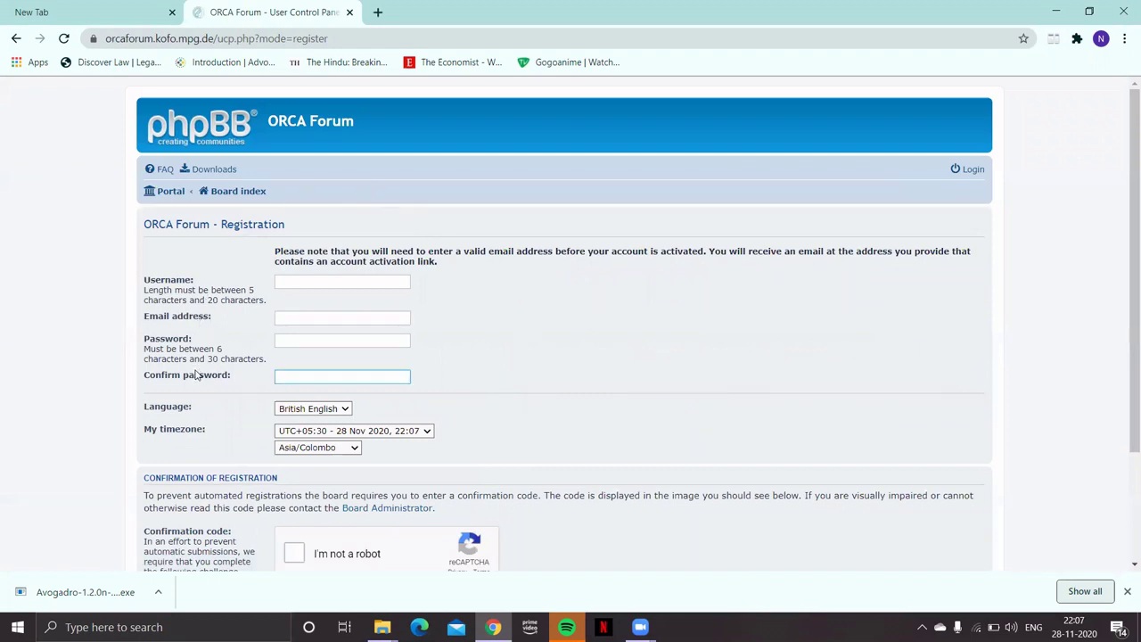
left_click(340, 280)
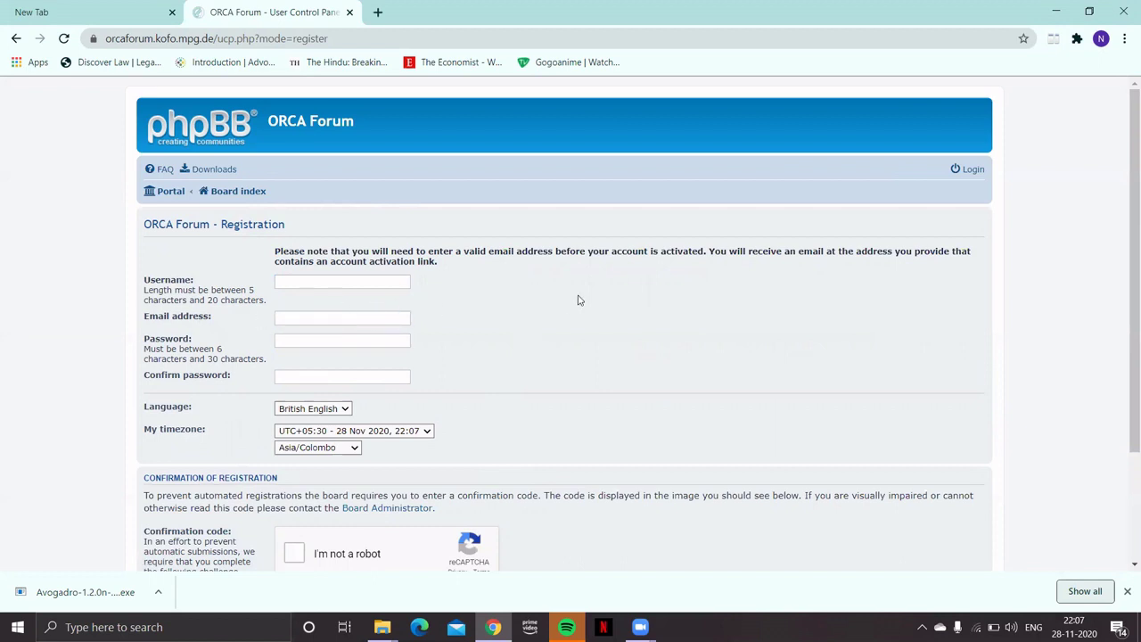
scroll(575, 300, "down", 3)
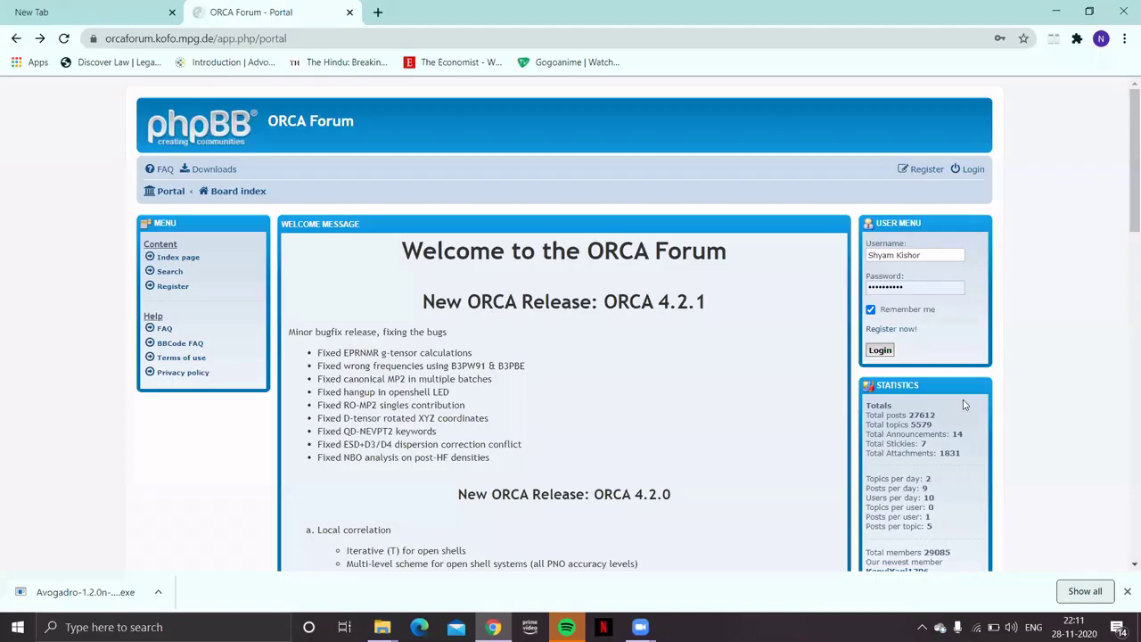
Log into ORCA Forum and go to Downloads, listing the ORCA 4.2.1 and 4.2.0 folders
left_click(880, 351)
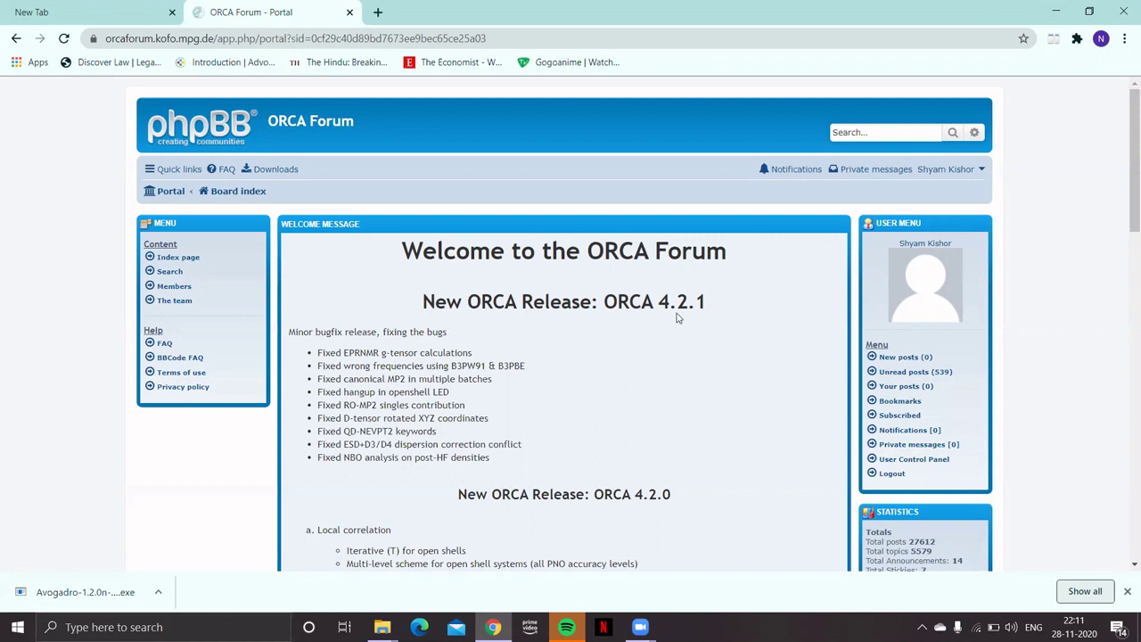
left_click(273, 170)
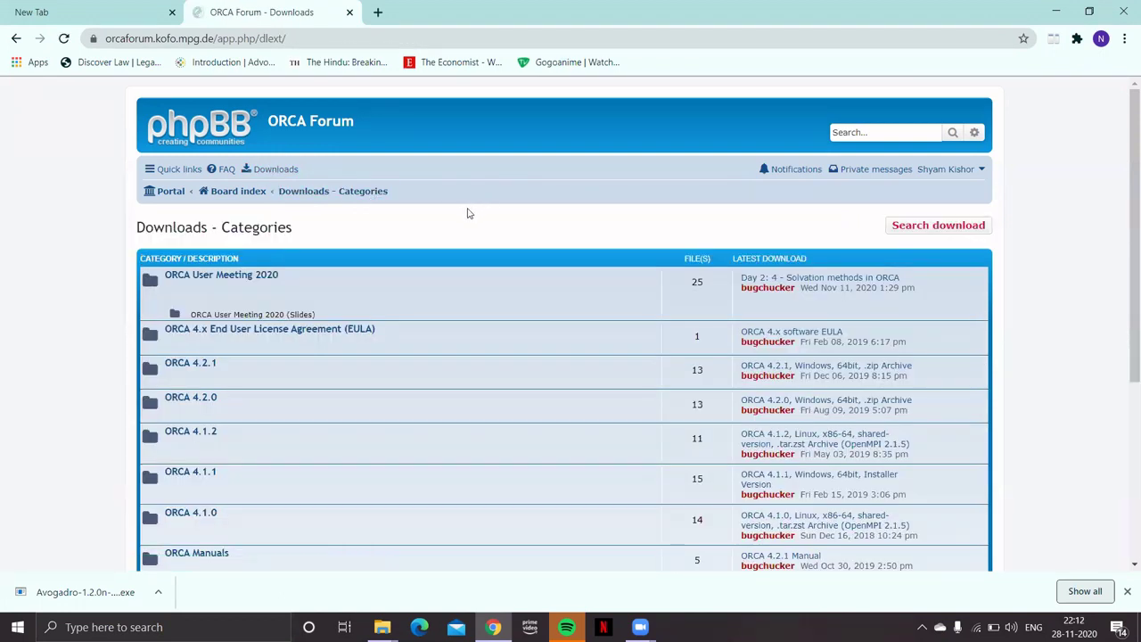
Download AvogadroOrca4.2.1.current.exe from the Avogadro (ORCA enhanced version) Windows beta page
scroll(468, 214, "down", 1)
scroll(502, 241, "down", 1)
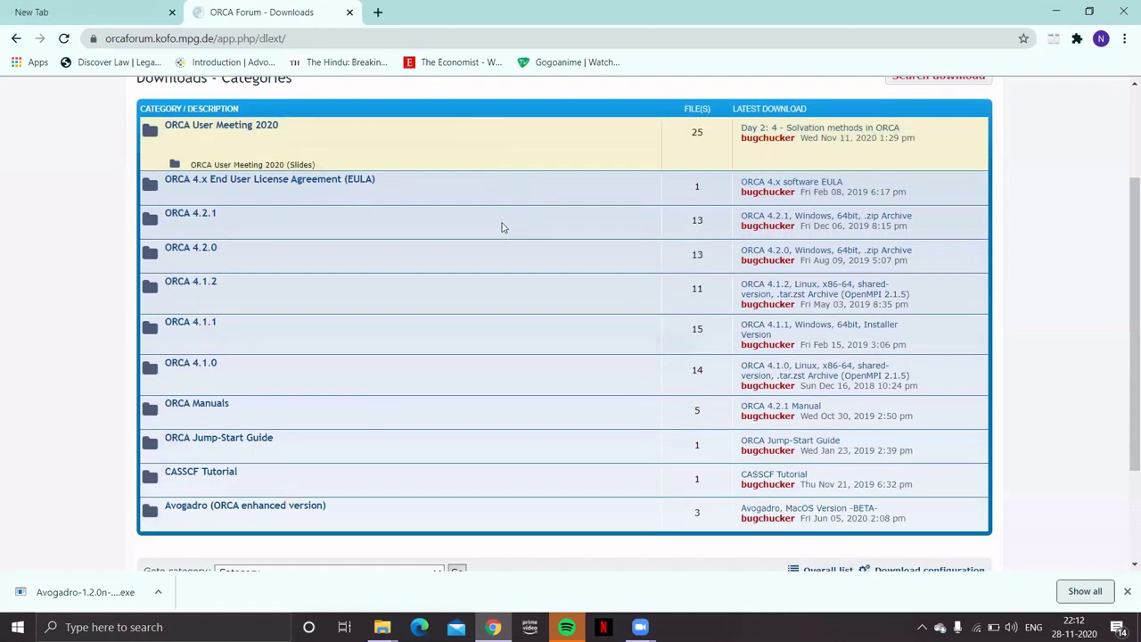
scroll(502, 227, "down", 1)
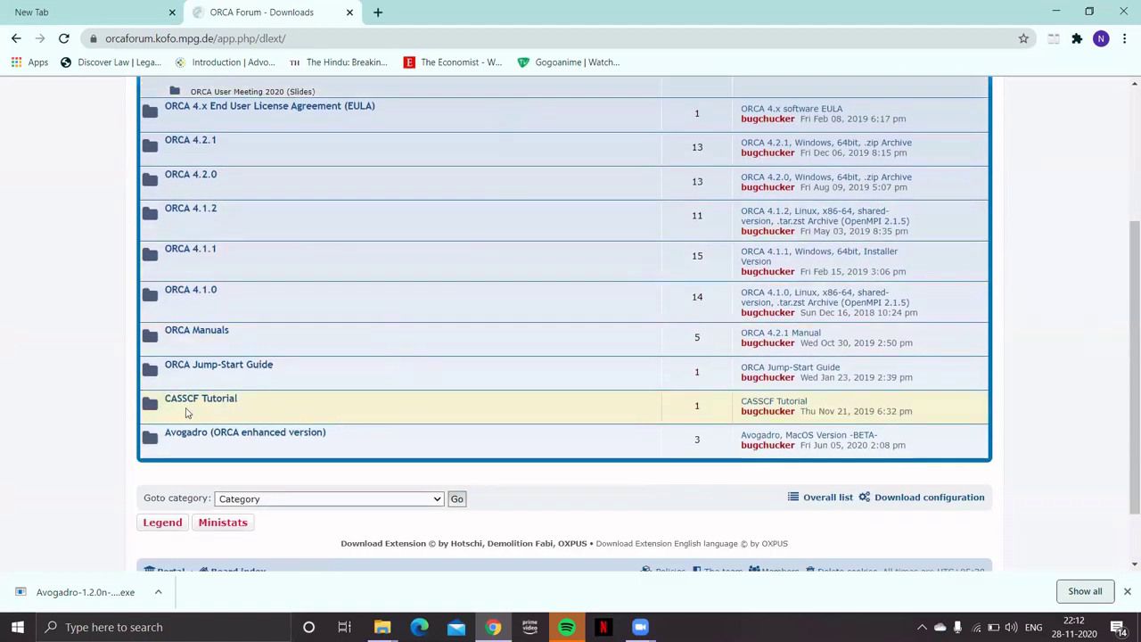
left_click(279, 434)
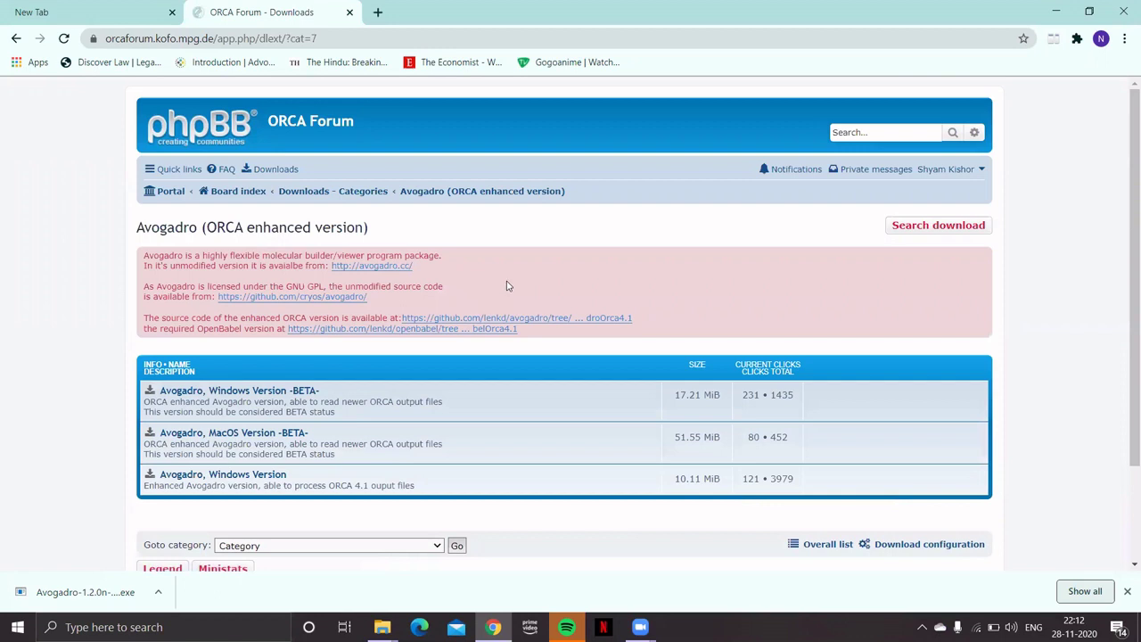
scroll(507, 285, "down", 2)
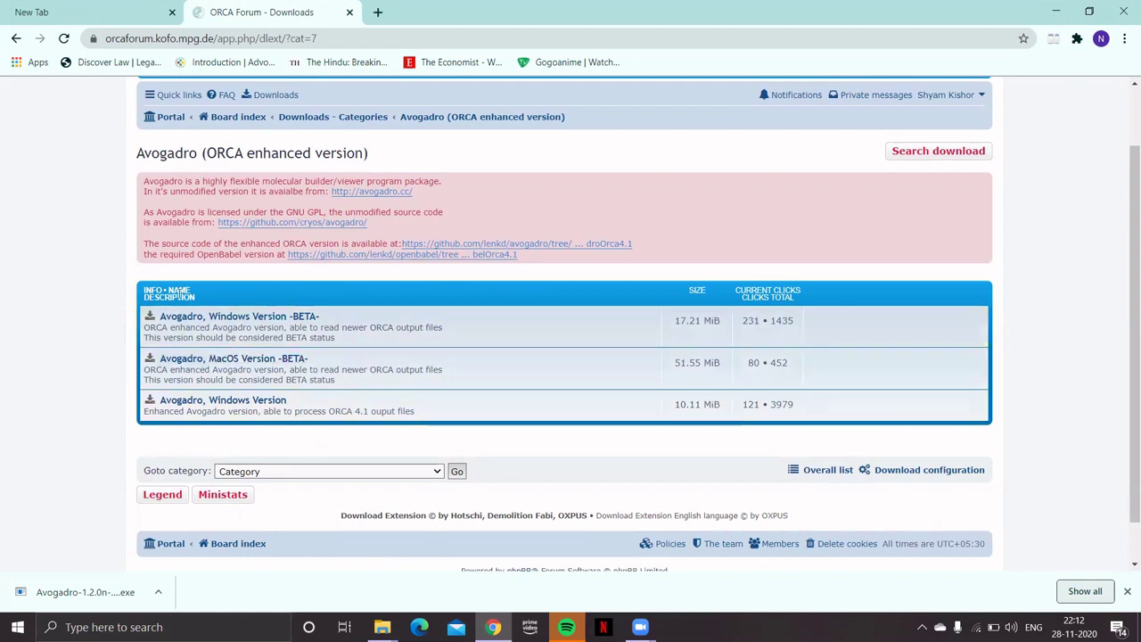
left_click(269, 318)
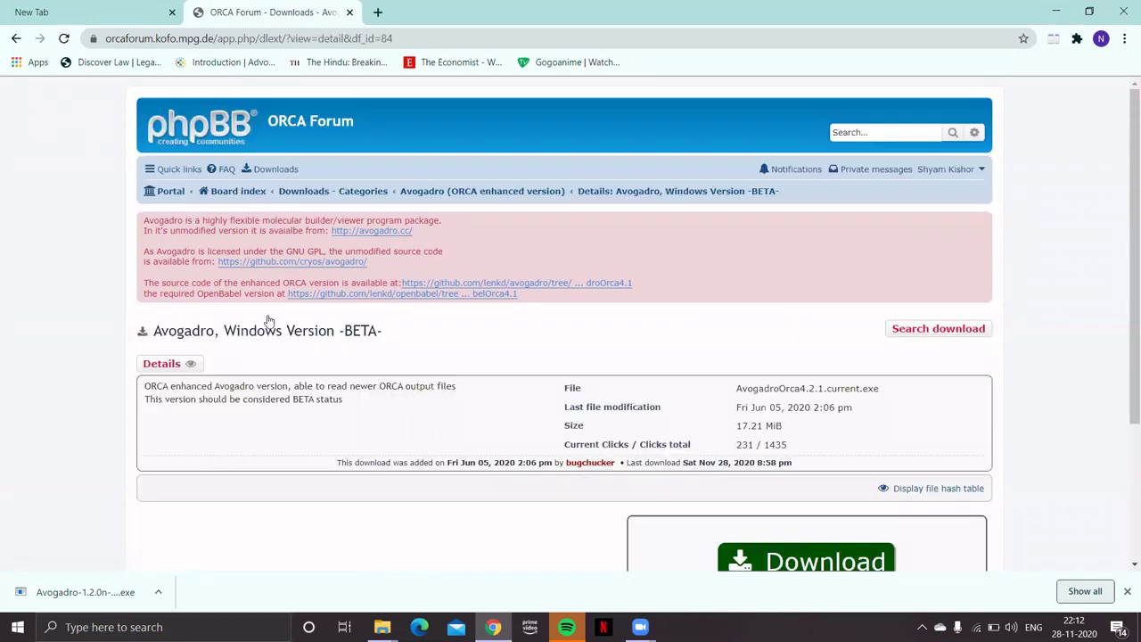
scroll(486, 316, "down", 1)
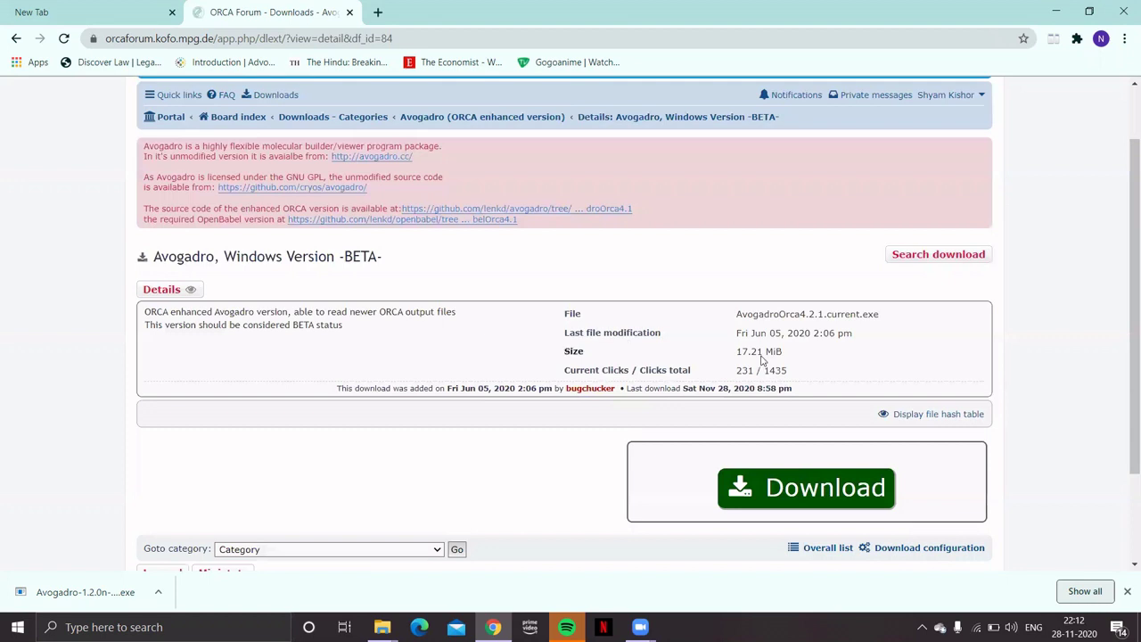
left_click(819, 495)
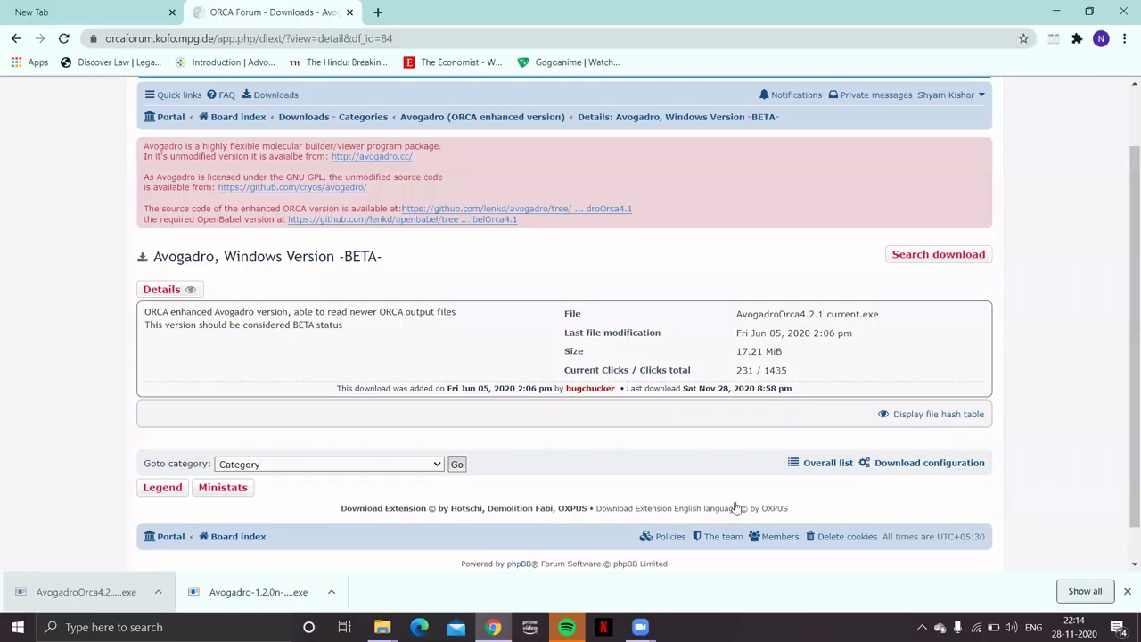
Install AvogadroOrca4.2.1.current for all users with default components and location, then close setup
left_click(87, 592)
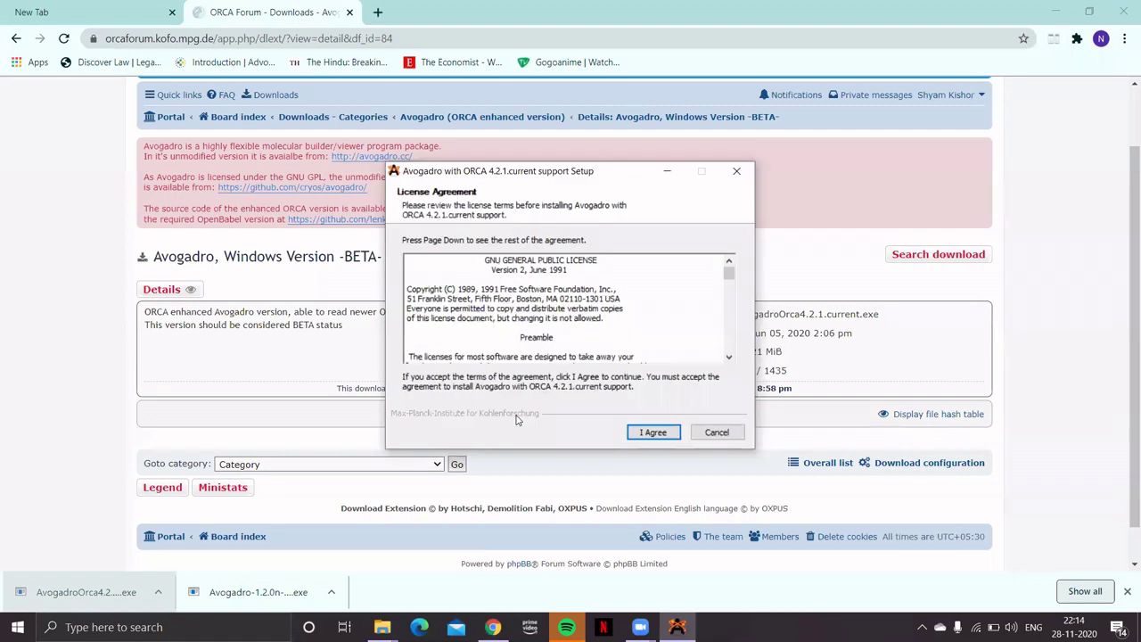
left_click(649, 435)
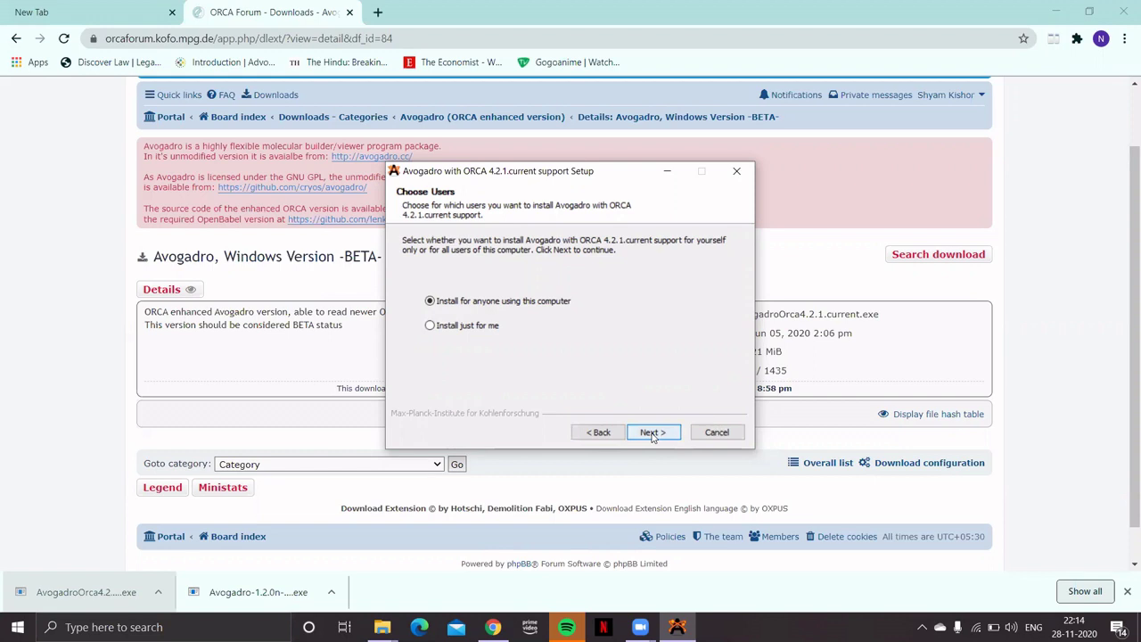
left_click(652, 434)
left_click(652, 433)
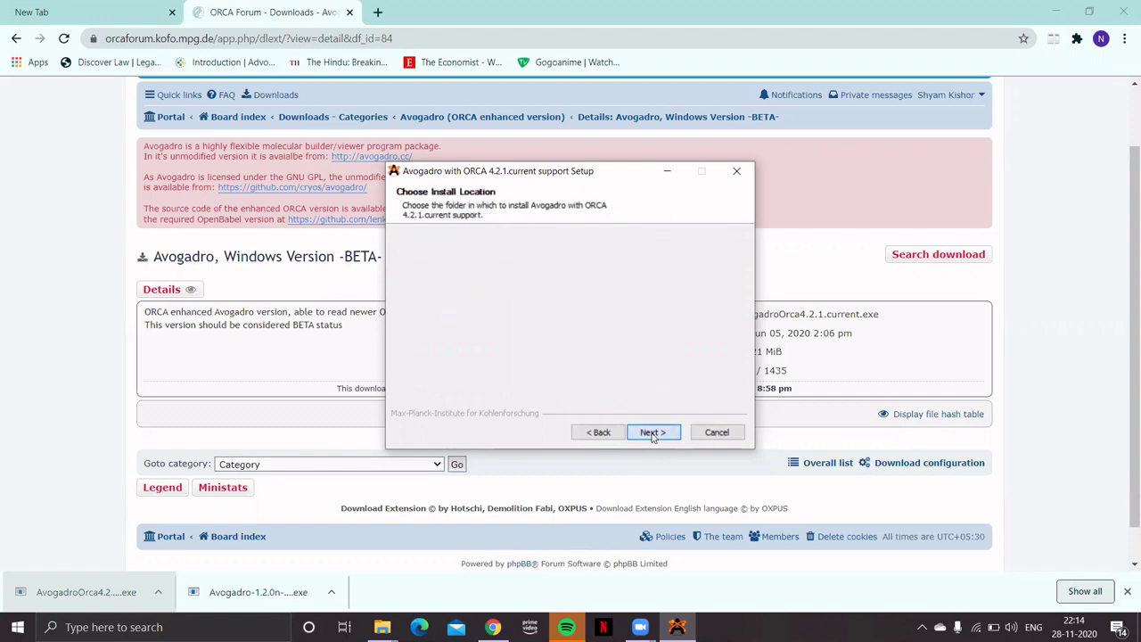
left_click(652, 433)
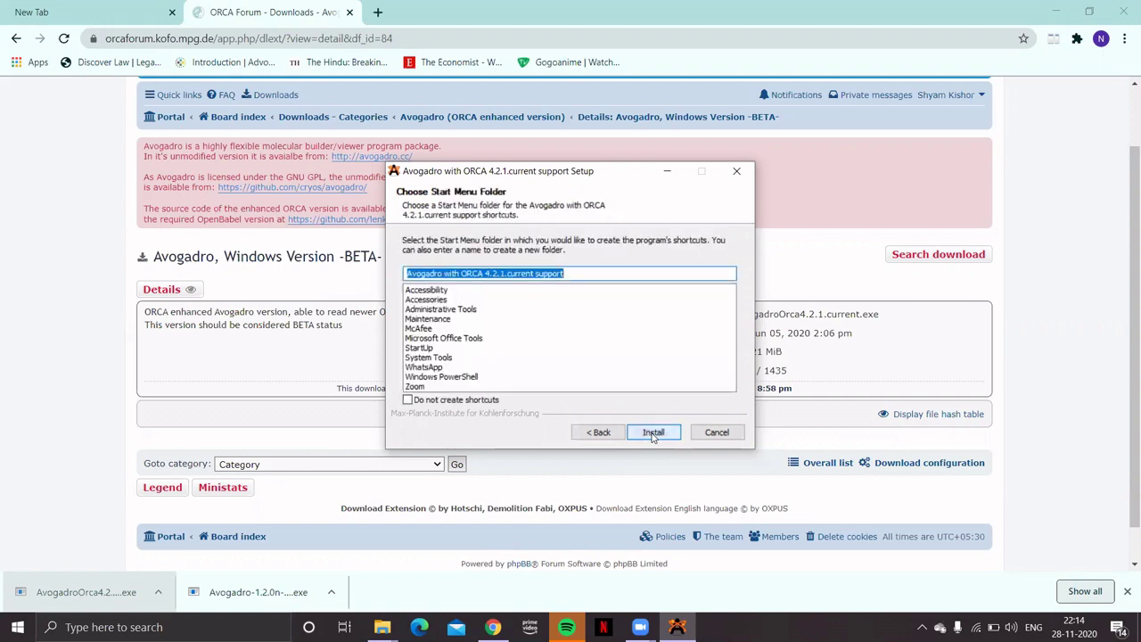
left_click(654, 434)
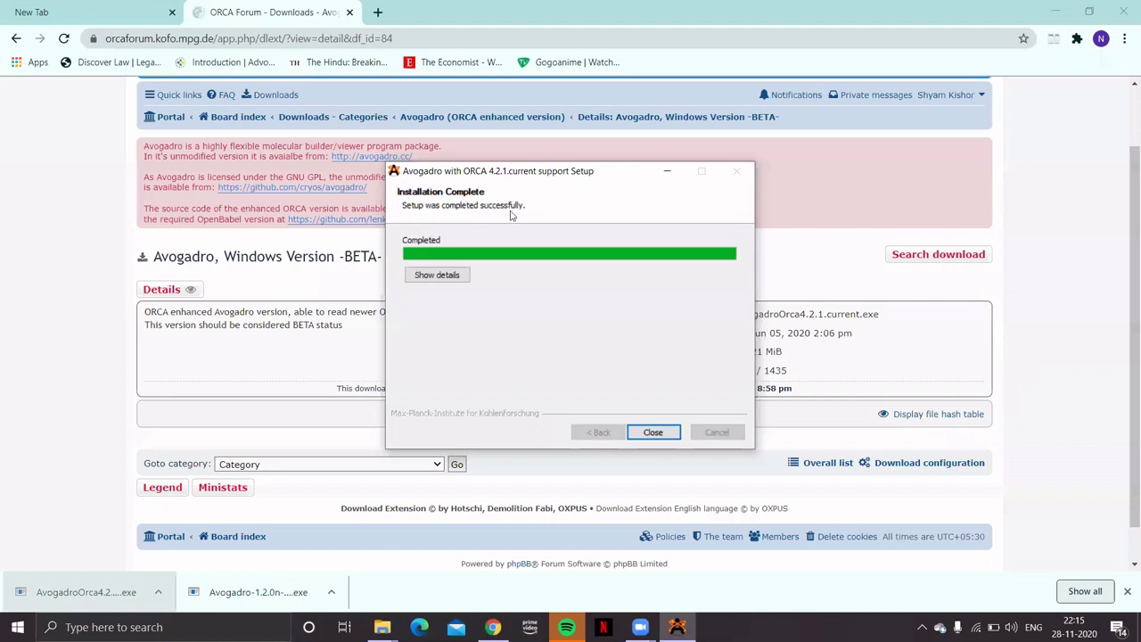
left_click(652, 433)
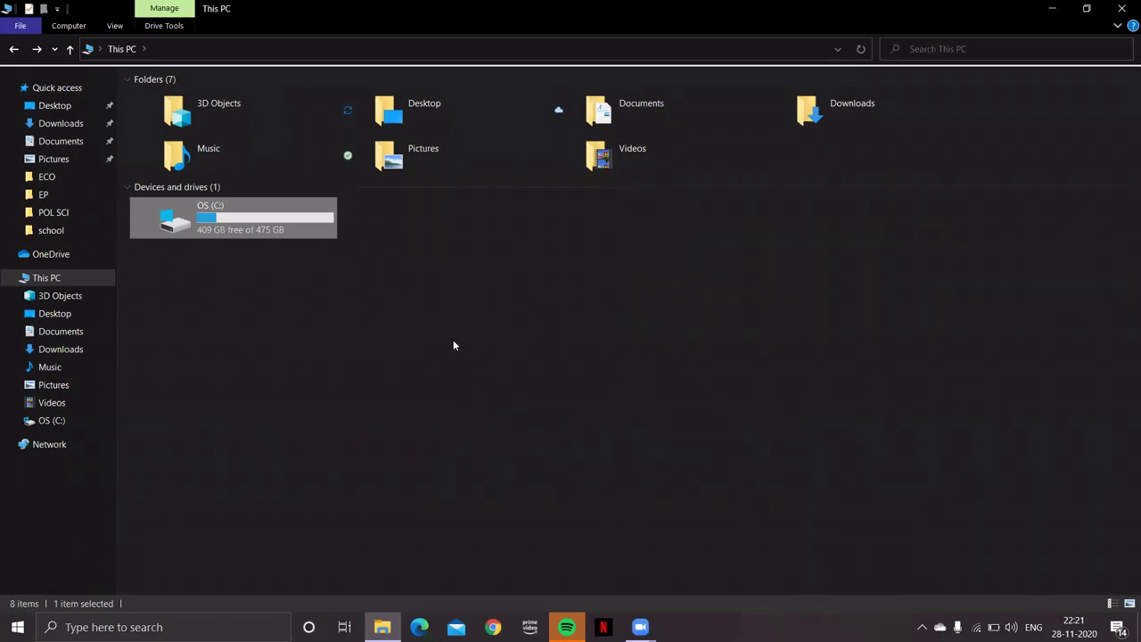
Browse to C:\AvogadroOrca4.2.1.current\Avogadro\bin in File Explorer
double_click(182, 227)
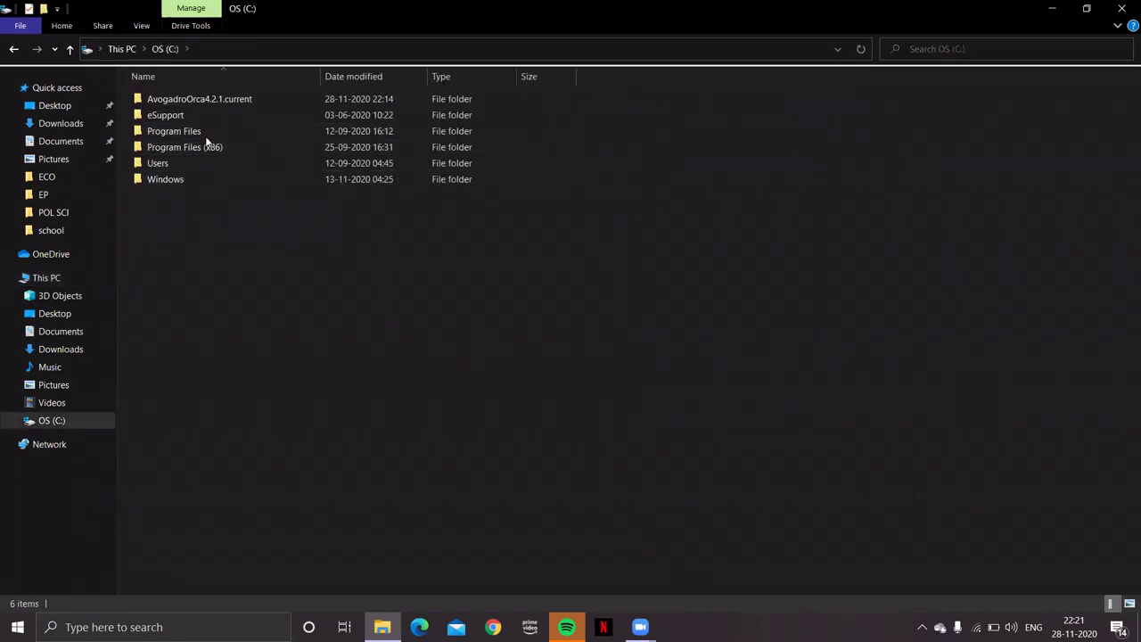
mouse_move(181, 101)
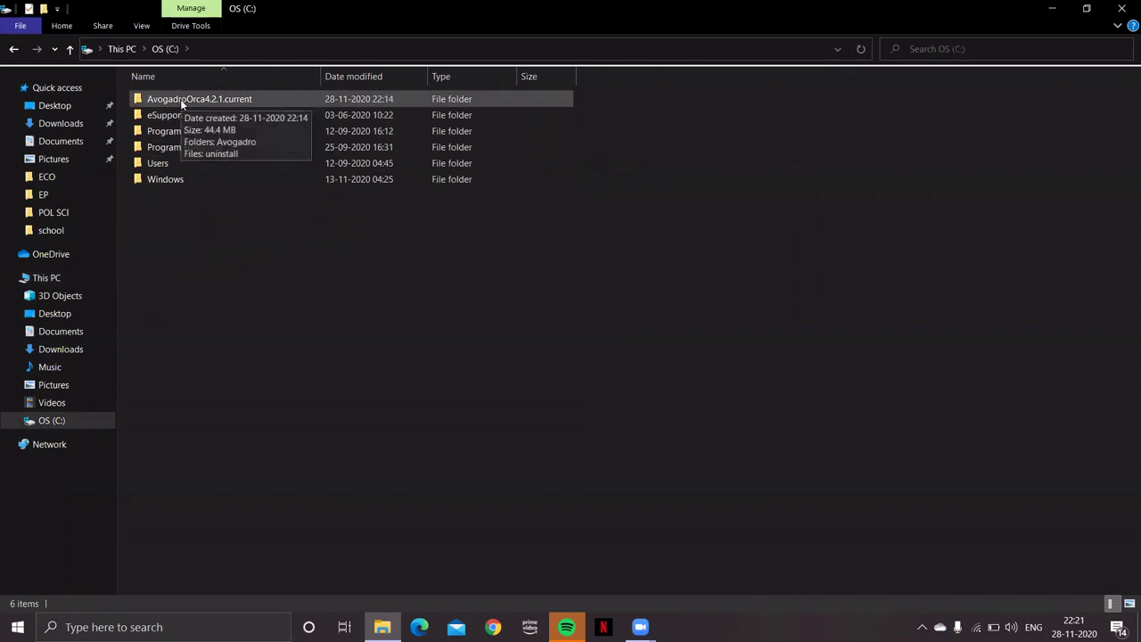
left_click(181, 101)
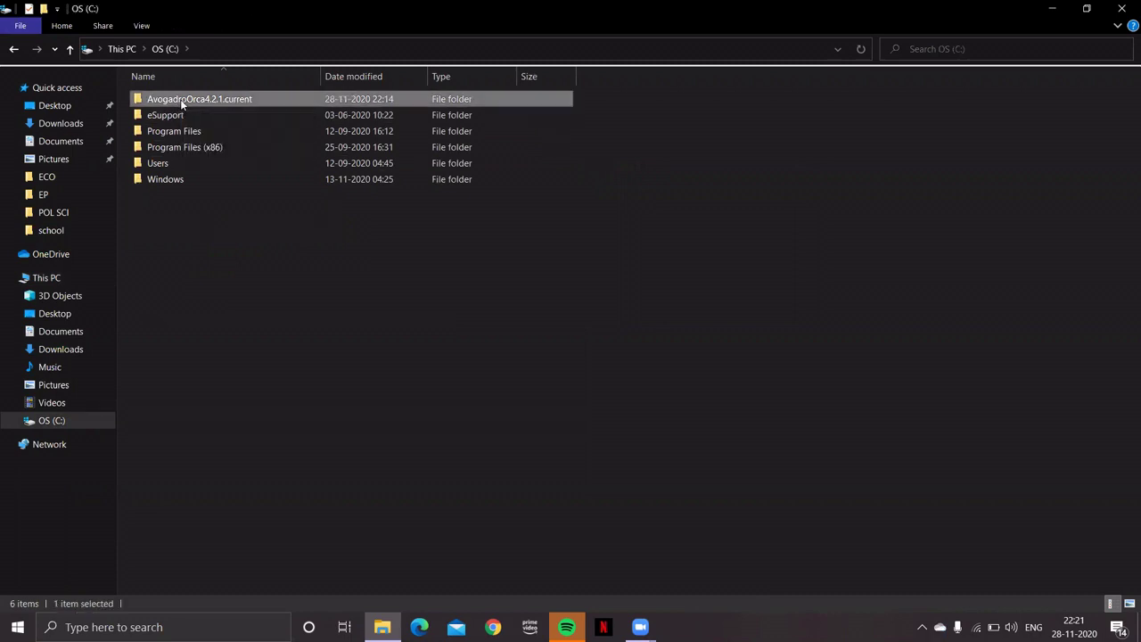
double_click(180, 99)
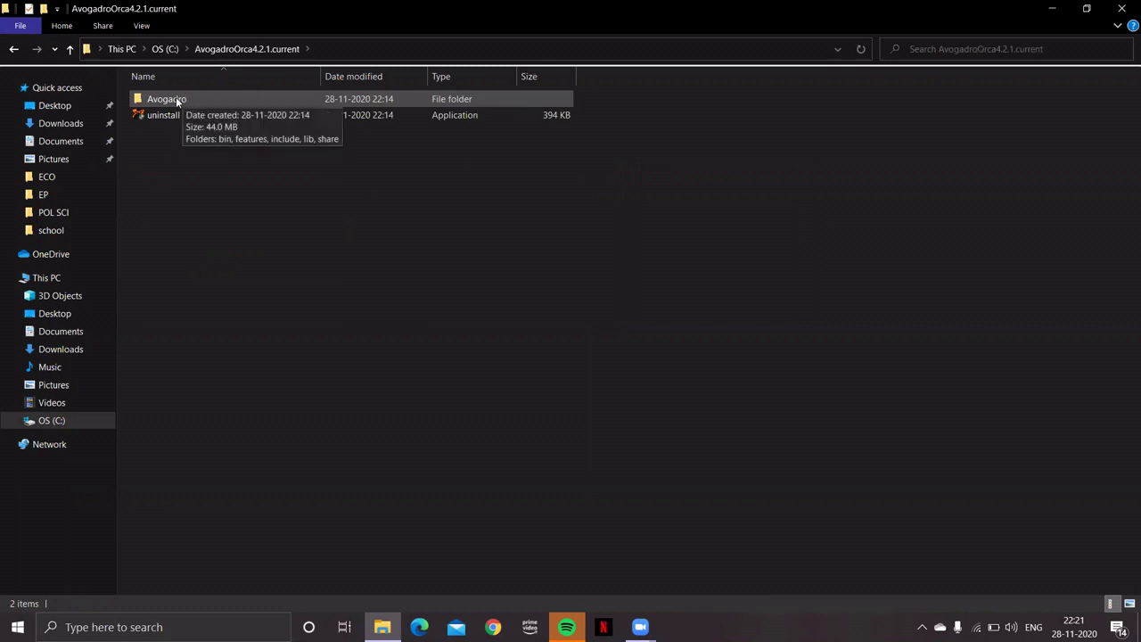
double_click(175, 97)
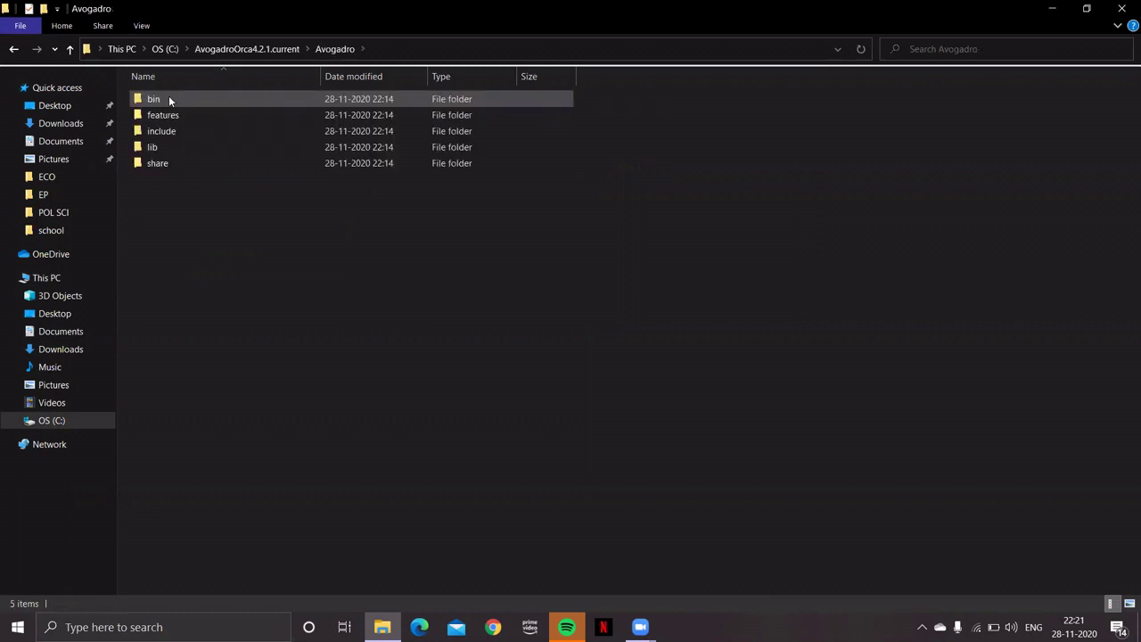
double_click(168, 97)
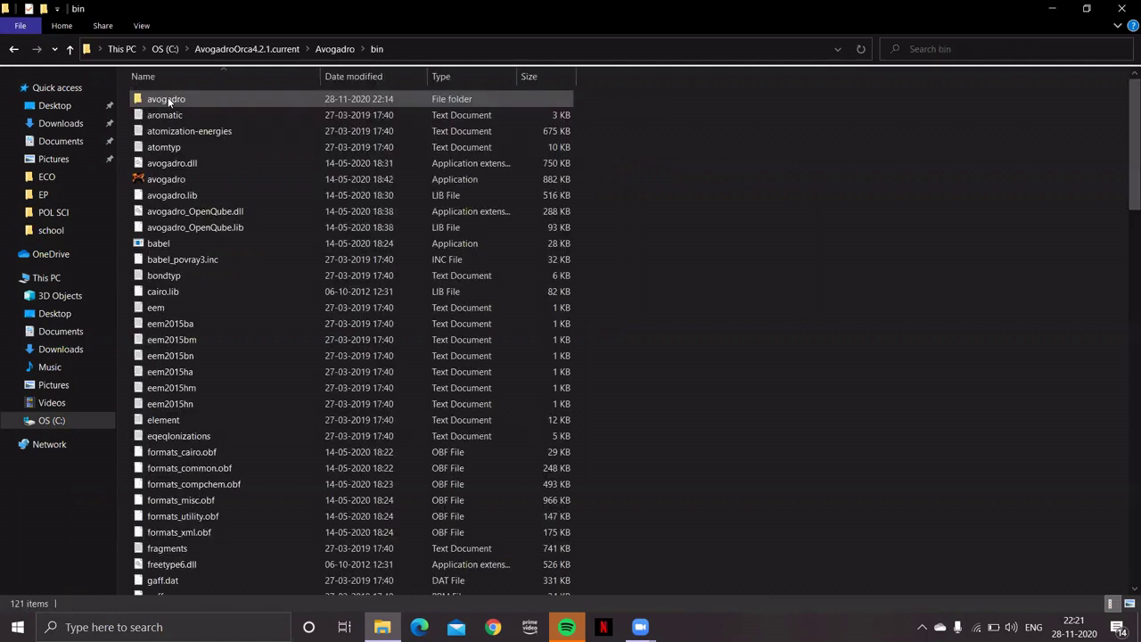
Send the avogadro application to the desktop as a shortcut and minimize Explorer
right_click(504, 178)
left_click(250, 179)
right_click(252, 179)
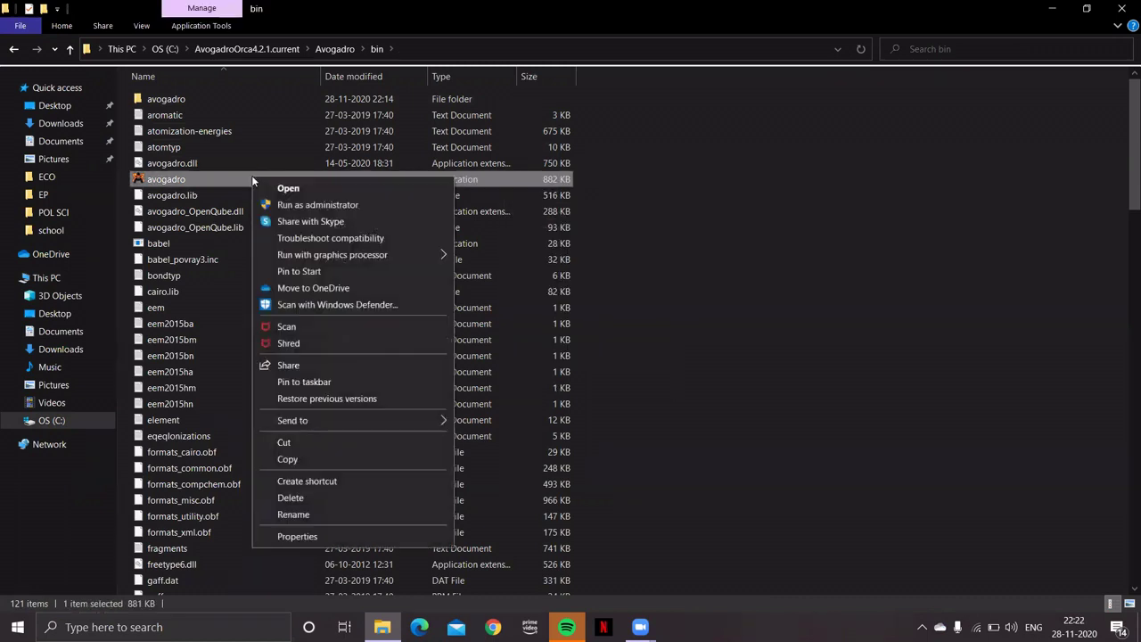
mouse_move(353, 424)
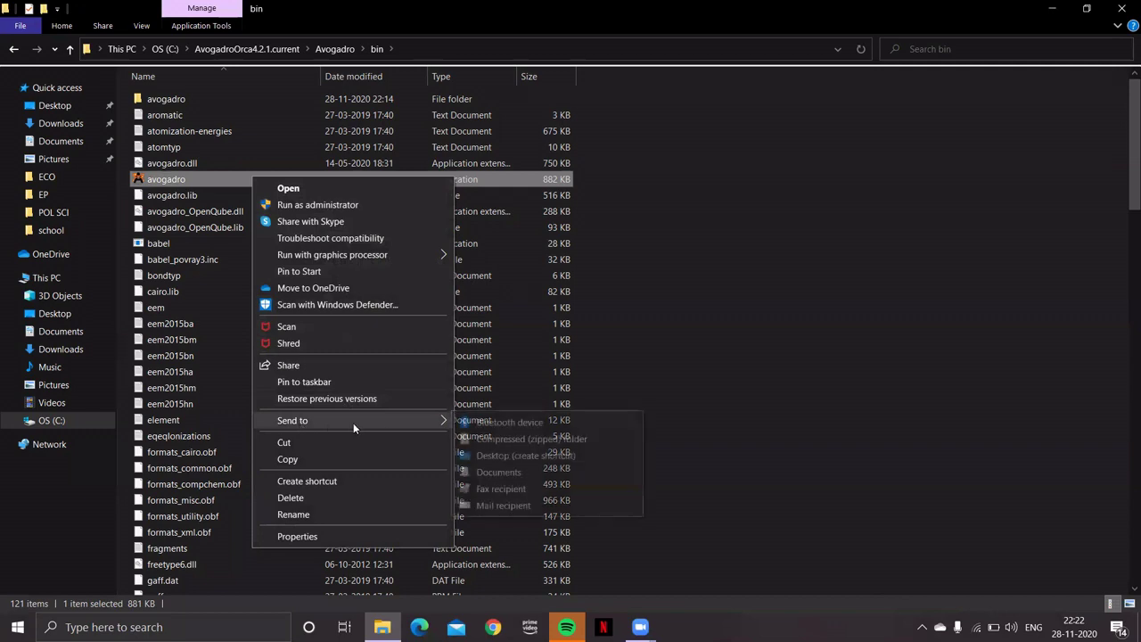
left_click(528, 457)
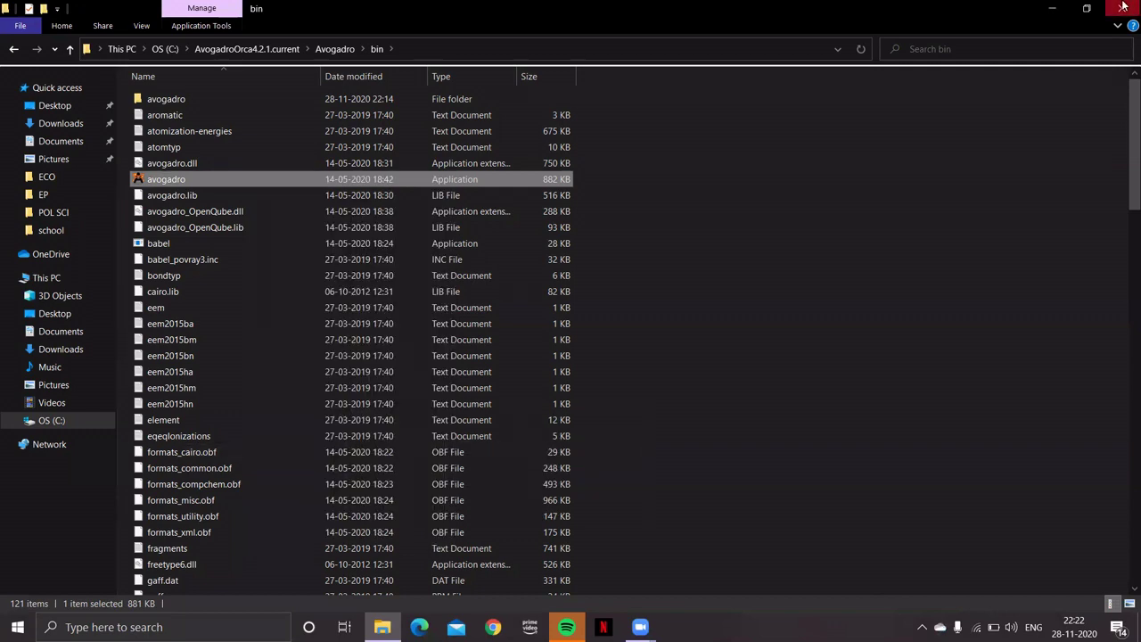
left_click(1050, 8)
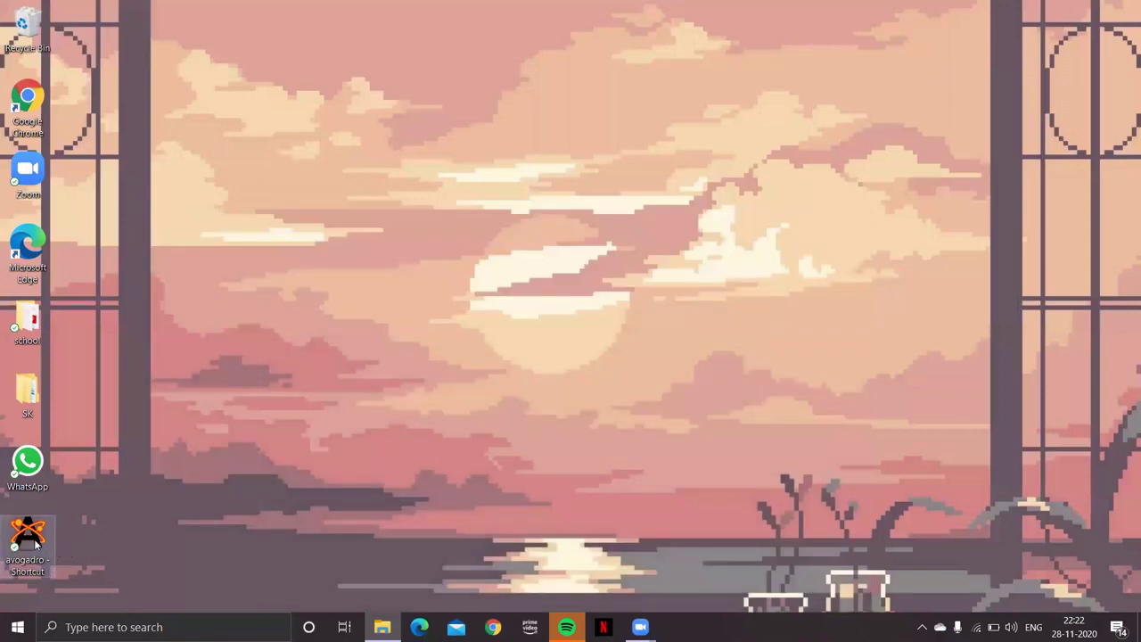
Start Avogadro from 'avogadro - Shortcut' and maximize its blank untitled.cml window
double_click(34, 541)
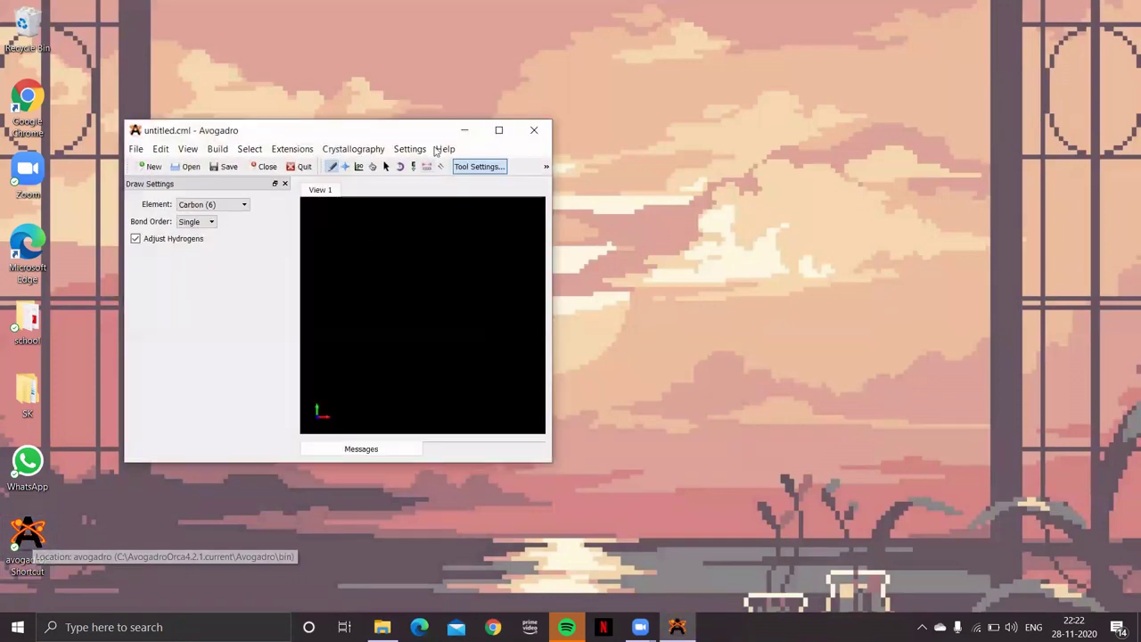
left_click(499, 131)
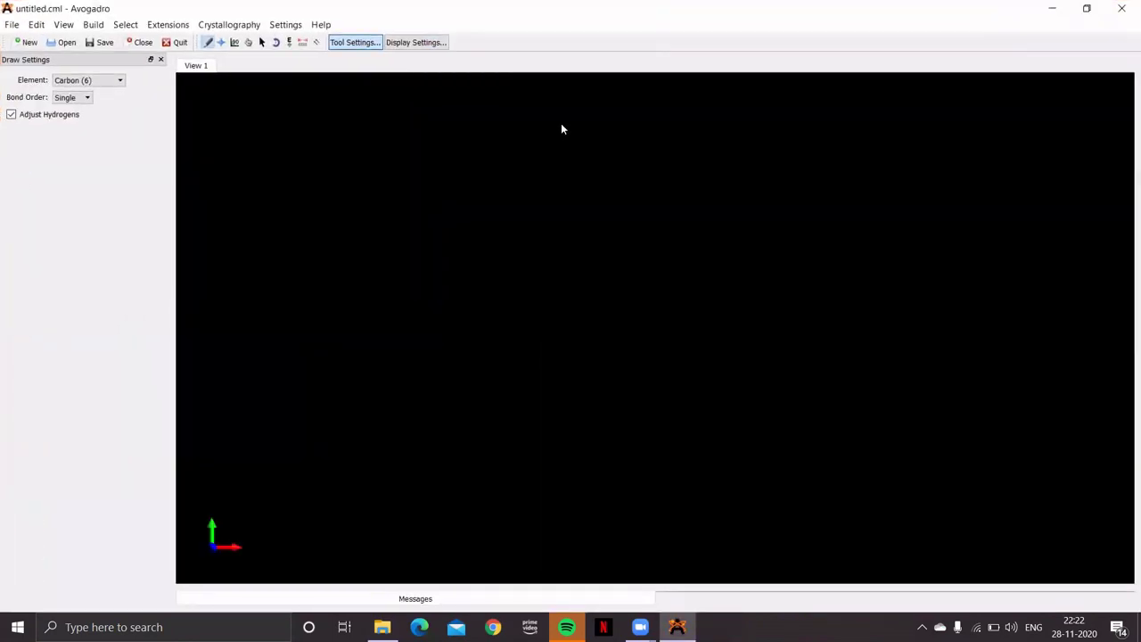